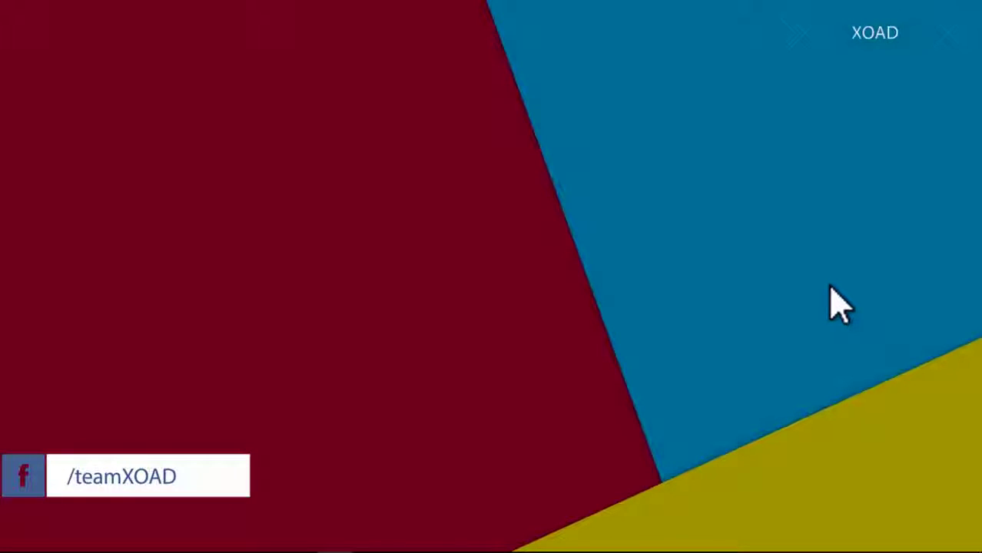
Bring Photoshop to the front, showing the open forest image 3d_art_photoshop_nature_93610_3840x2400.jpg.
left_click(300, 540)
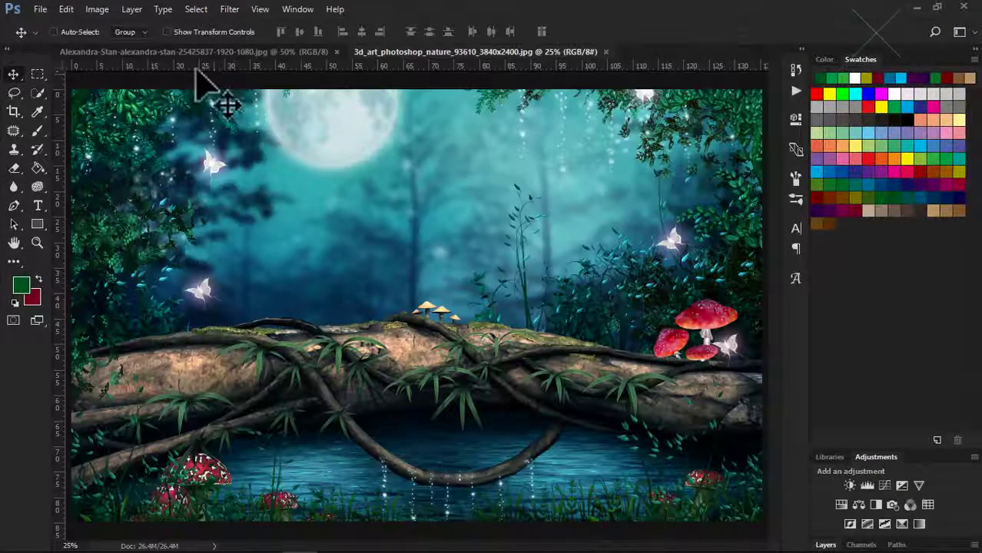
Erase the ALEXANDRA STAN lettering from the portrait's top right with a 202 px eraser.
left_click(215, 51)
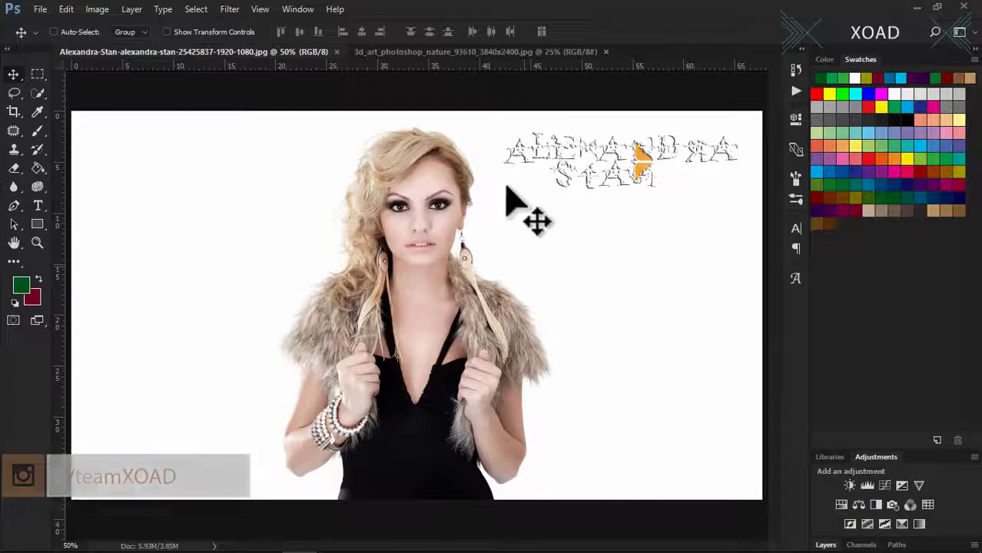
left_click(507, 51)
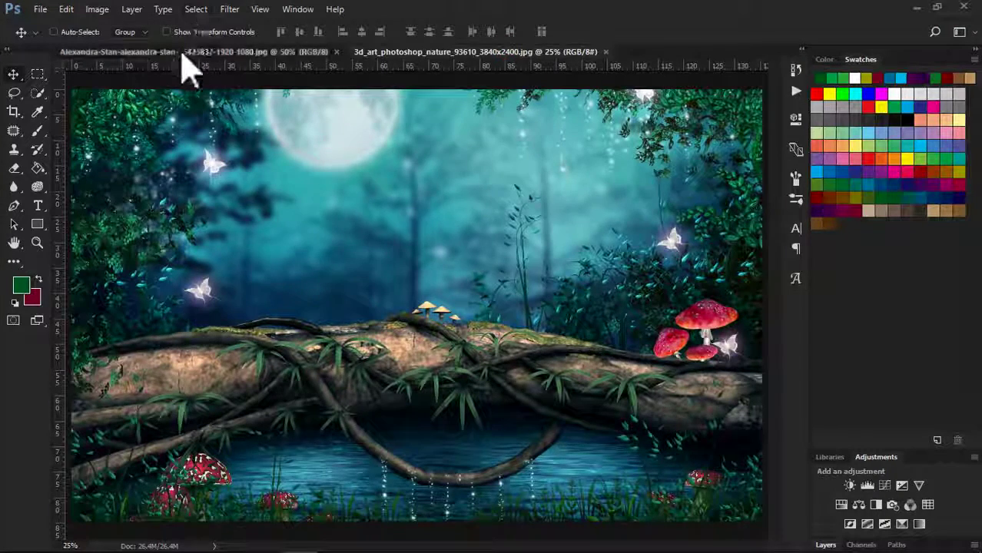
left_click(182, 53)
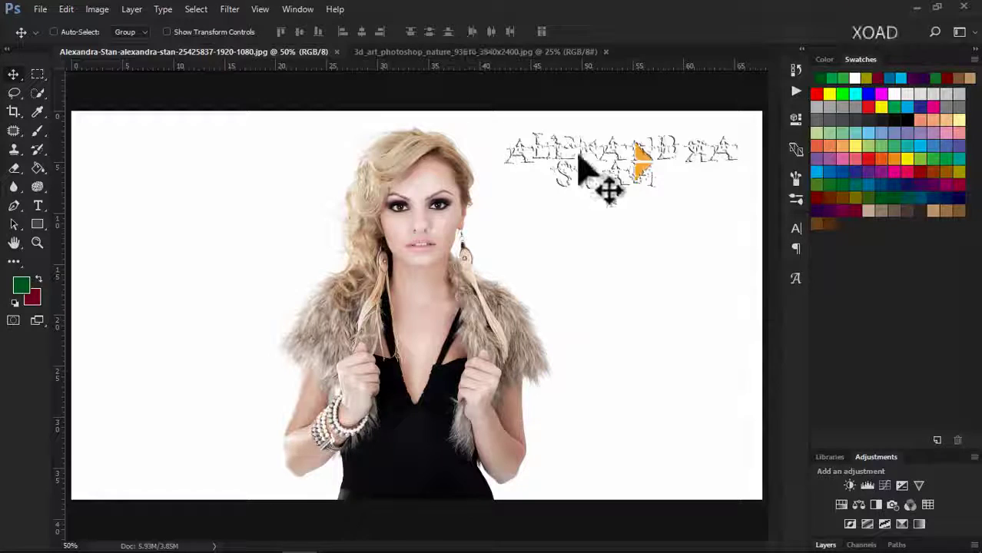
left_click(14, 167)
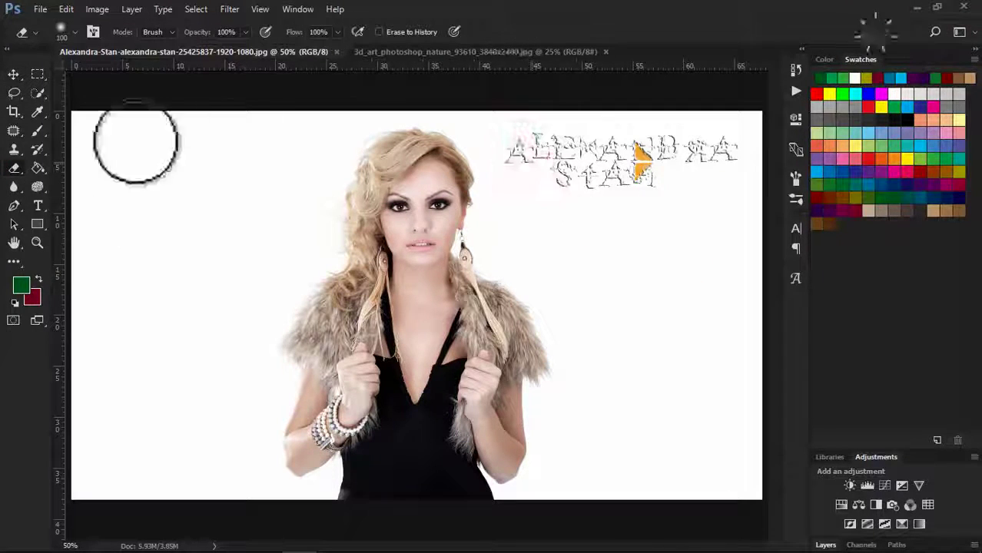
left_click(854, 79)
left_click(38, 279)
right_click(574, 252)
mouse_move(574, 252)
left_mouse_down()
mouse_move(691, 134)
mouse_move(733, 153)
left_mouse_up()
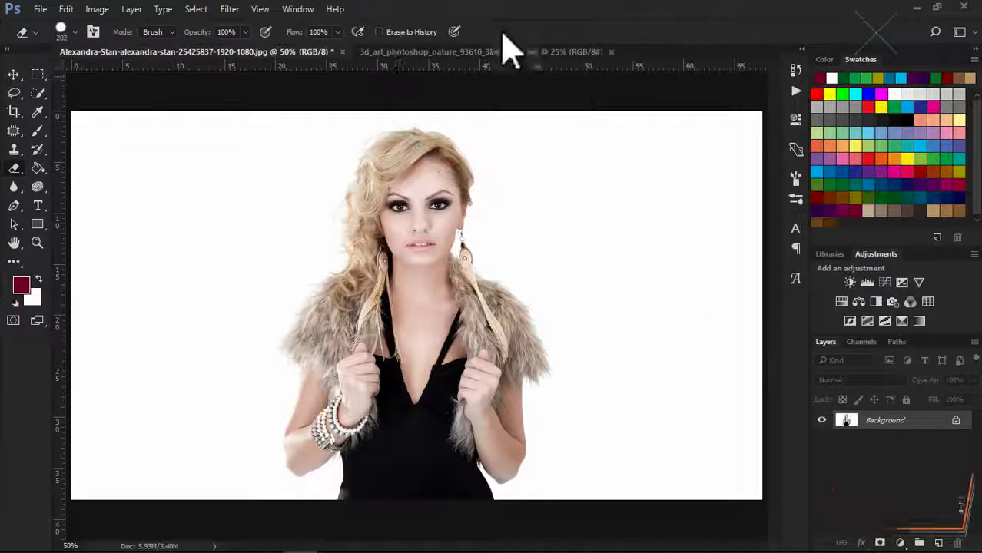
left_click(465, 50)
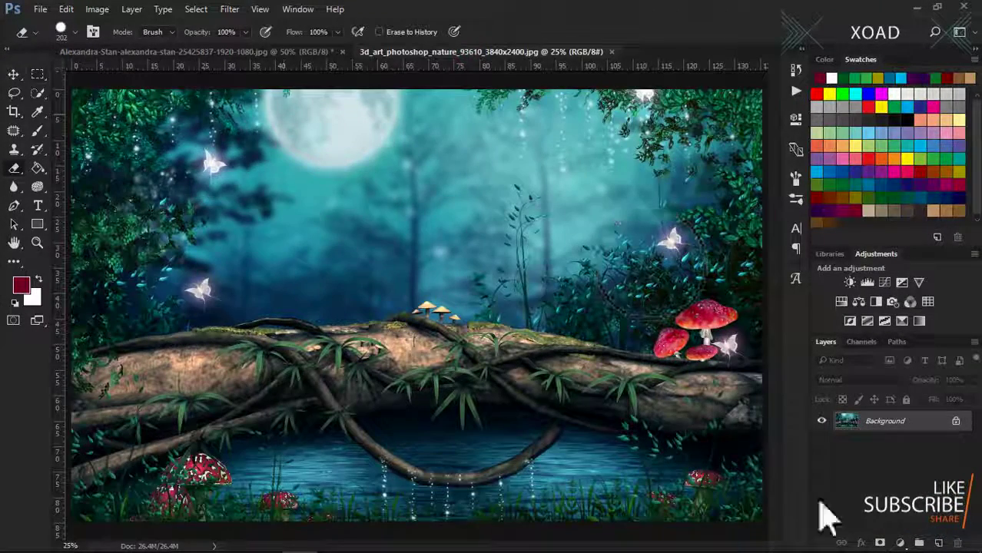
Unlock the forest Background layer and drag it into the Alexandra-Stan portrait as Layer 1.
left_click(956, 421)
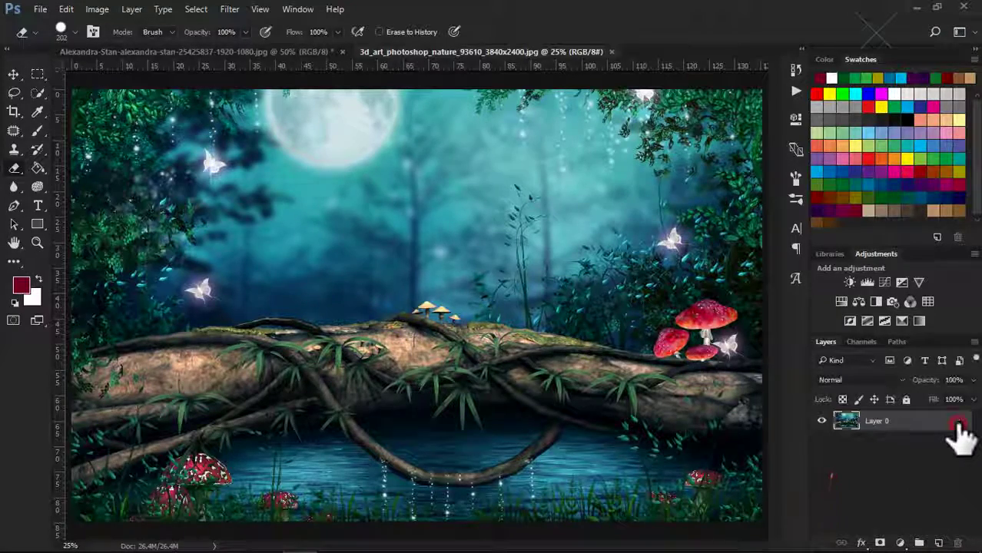
left_click(14, 75)
left_click_drag(576, 323, 265, 51)
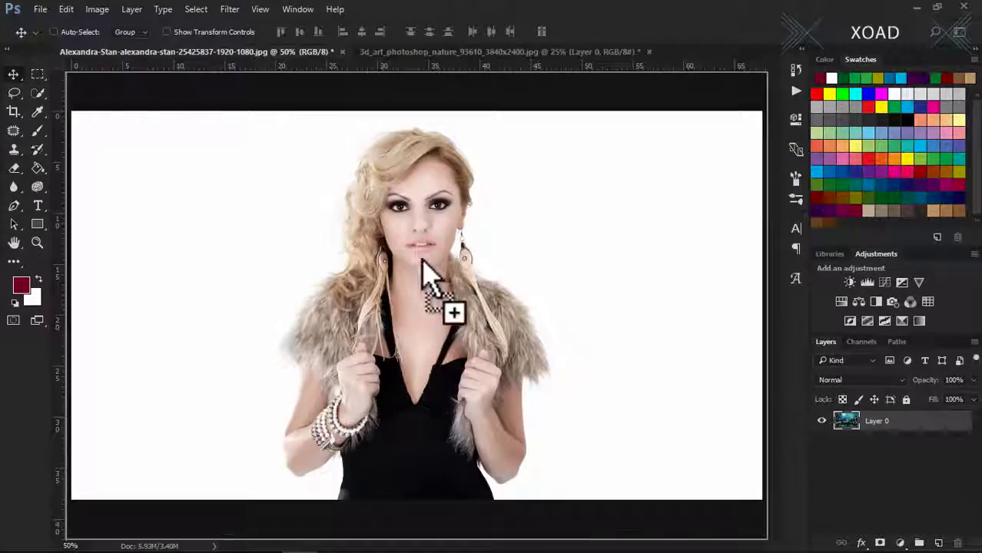
mouse_move(265, 51)
left_mouse_down()
mouse_move(472, 295)
mouse_move(467, 302)
left_mouse_up()
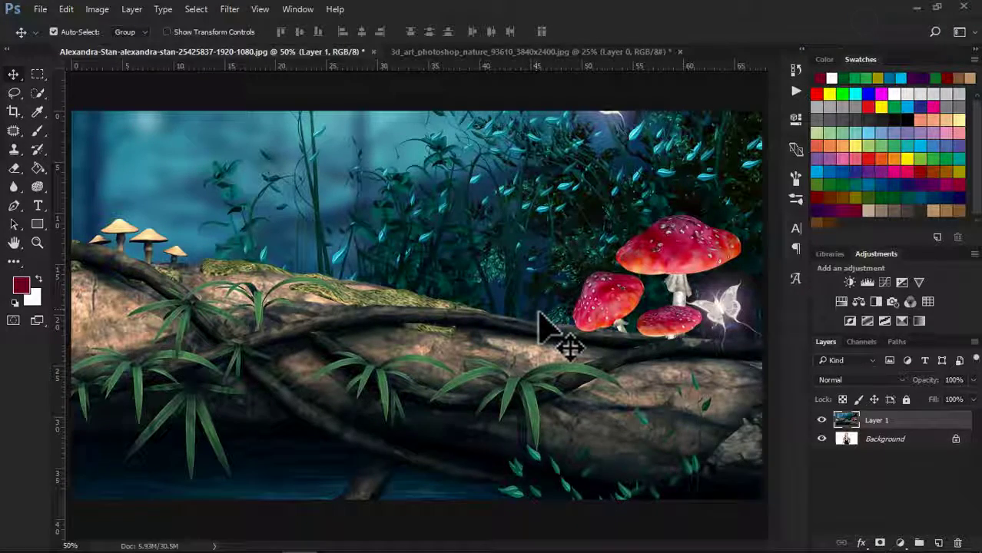
key("ctrl+t")
Scale and move Layer 1's forest to cover the whole portrait canvas, restoring 100% opacity.
left_click_drag(635, 252, 615, 338)
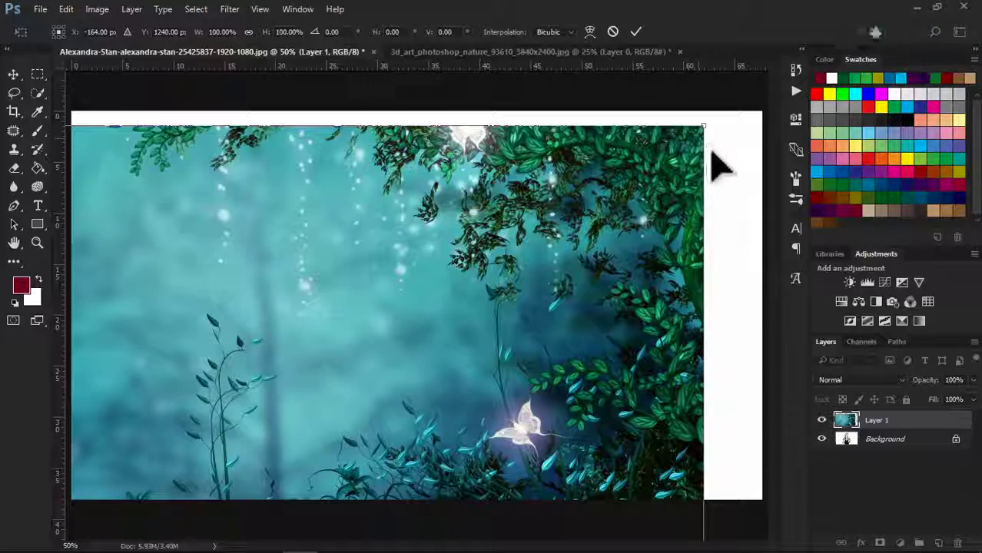
mouse_move(703, 125)
left_mouse_down()
mouse_move(265, 399)
mouse_move(557, 280)
mouse_move(768, 107)
left_mouse_up()
mouse_move(930, 380)
left_mouse_down()
mouse_move(558, 318)
mouse_move(590, 338)
mouse_move(503, 322)
mouse_move(592, 345)
mouse_move(673, 219)
mouse_move(666, 171)
mouse_move(677, 161)
mouse_move(658, 159)
left_mouse_up()
key("Return")
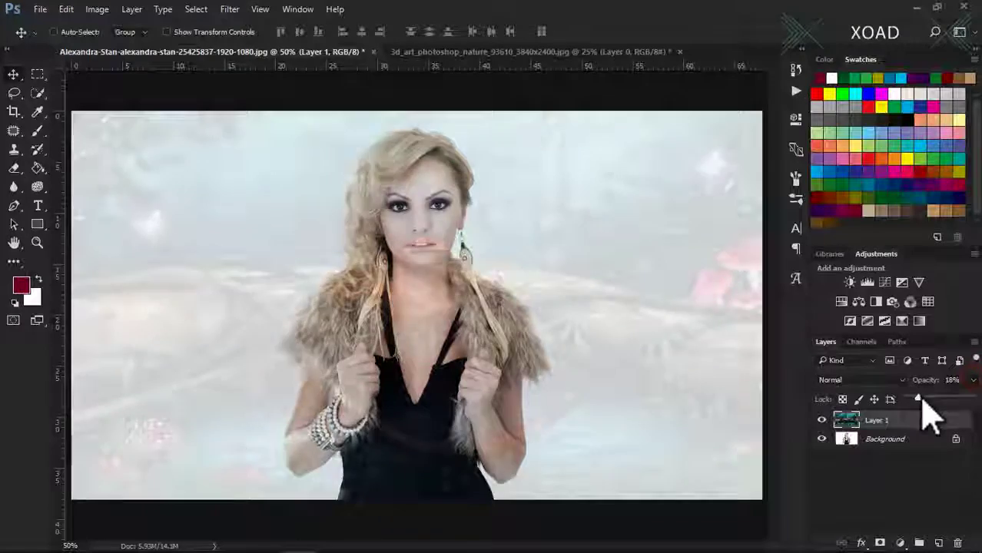
key("0")
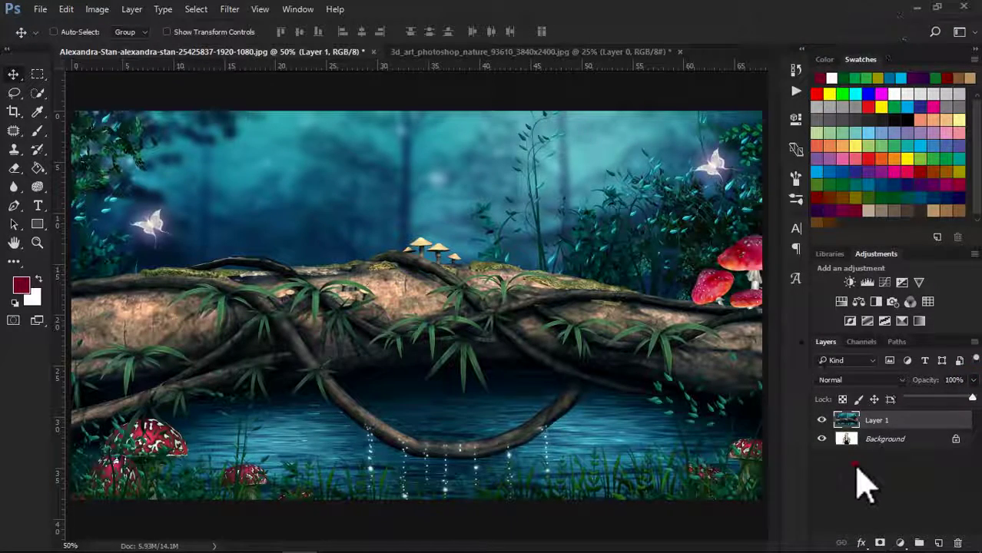
Set Layer 1's blend mode to Screen and add a white layer mask.
double_click(875, 421)
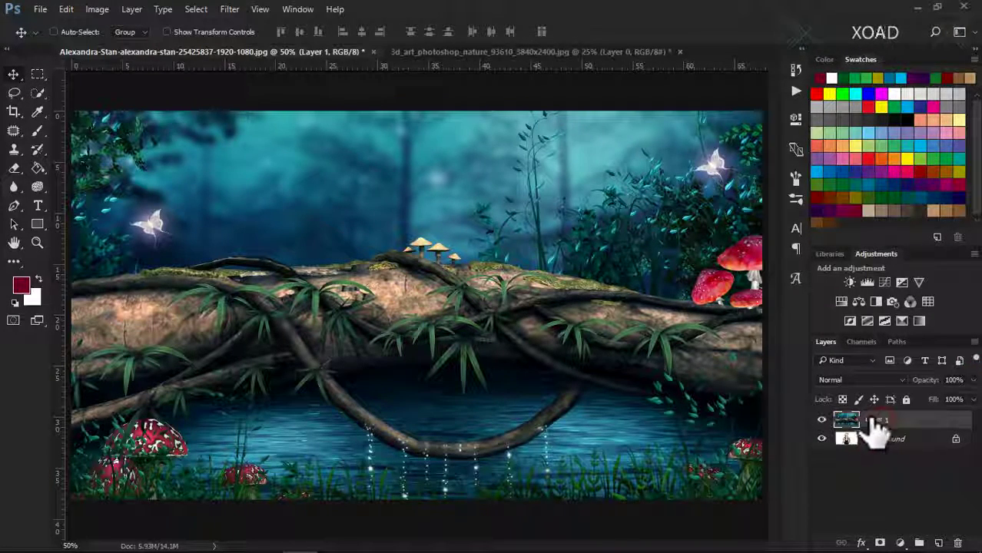
left_click(896, 380)
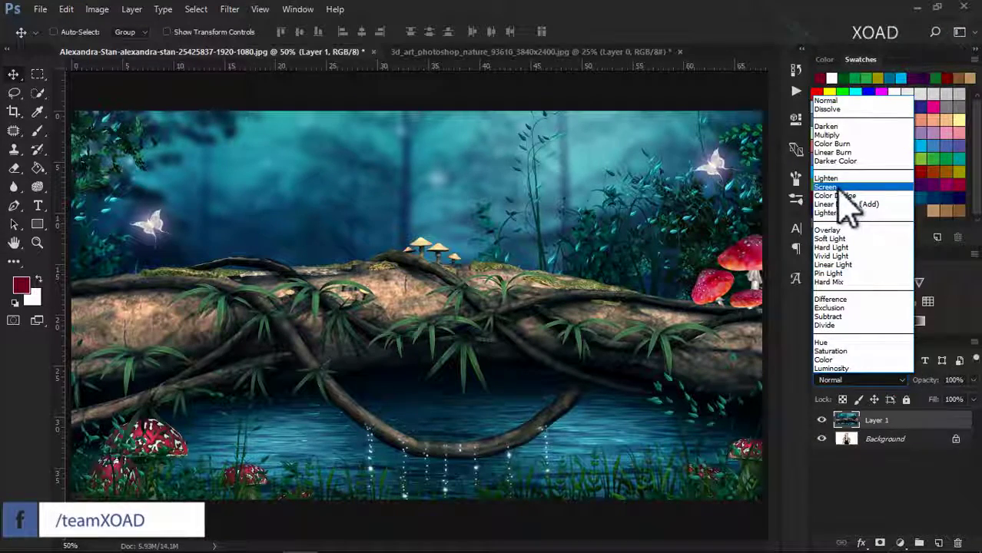
left_click(836, 188)
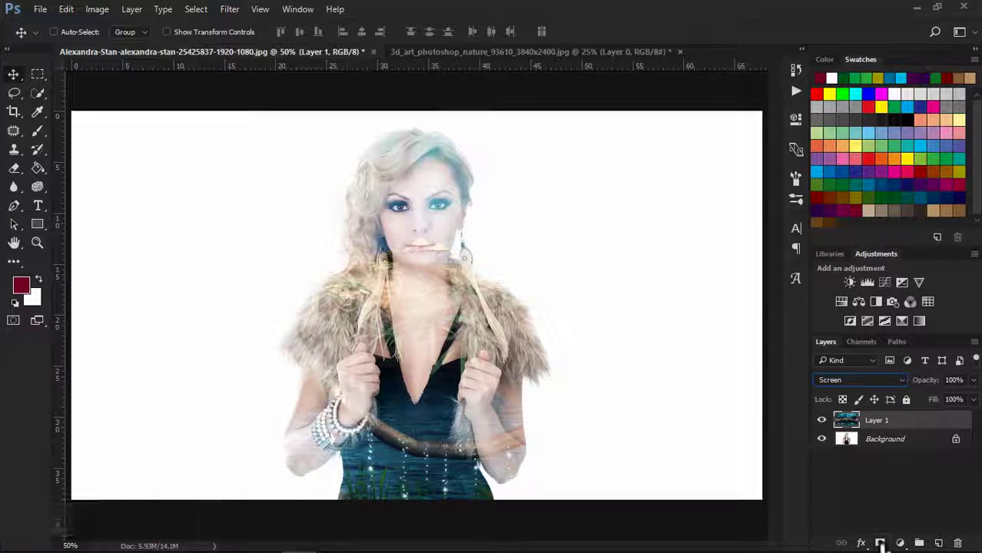
left_click(881, 544)
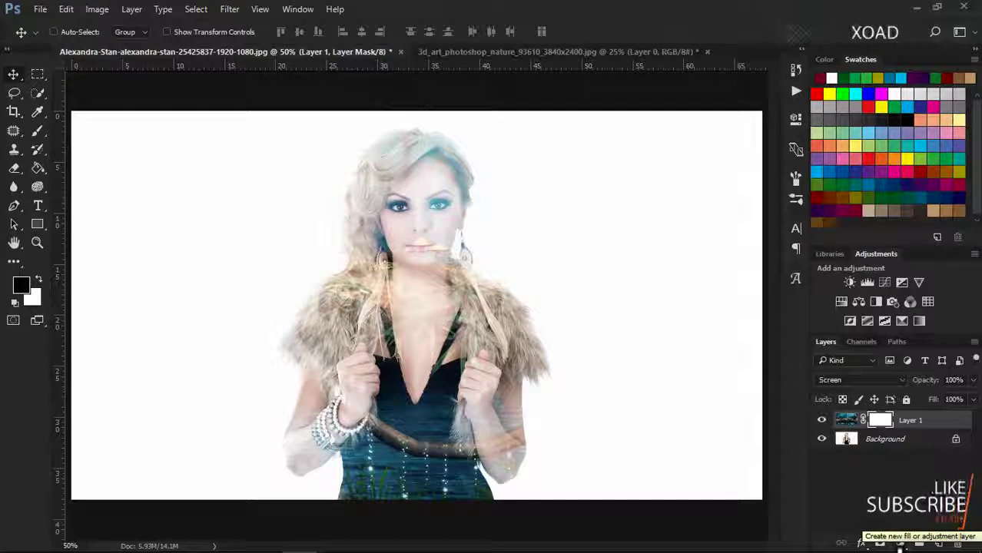
left_click(900, 544)
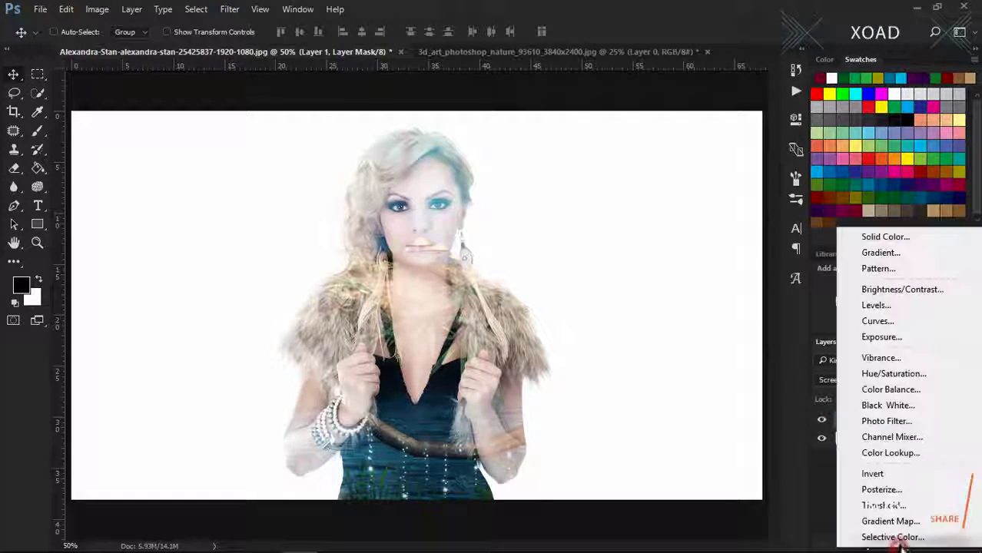
Add a Gradient Fill layer based on the Violet, Green, Orange preset.
left_click(887, 254)
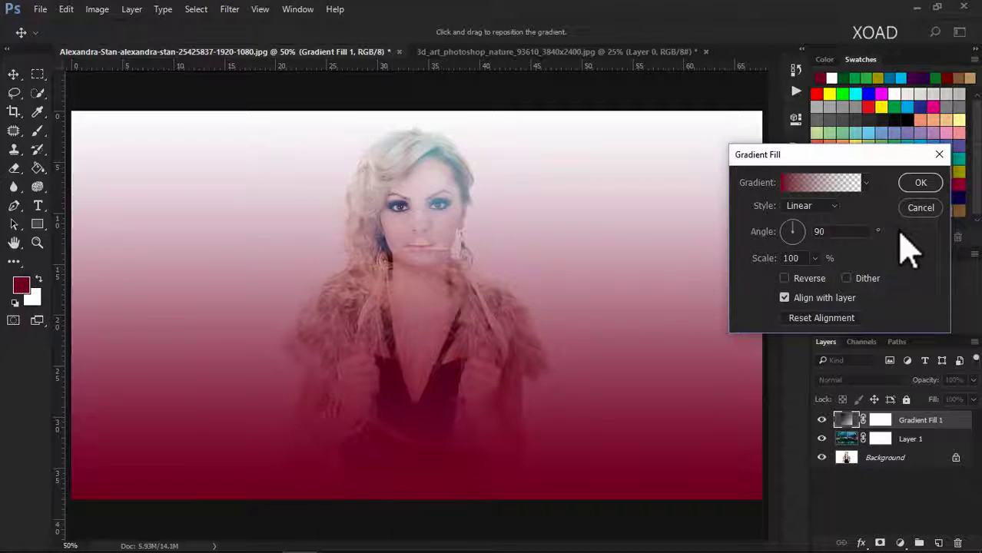
left_click(845, 188)
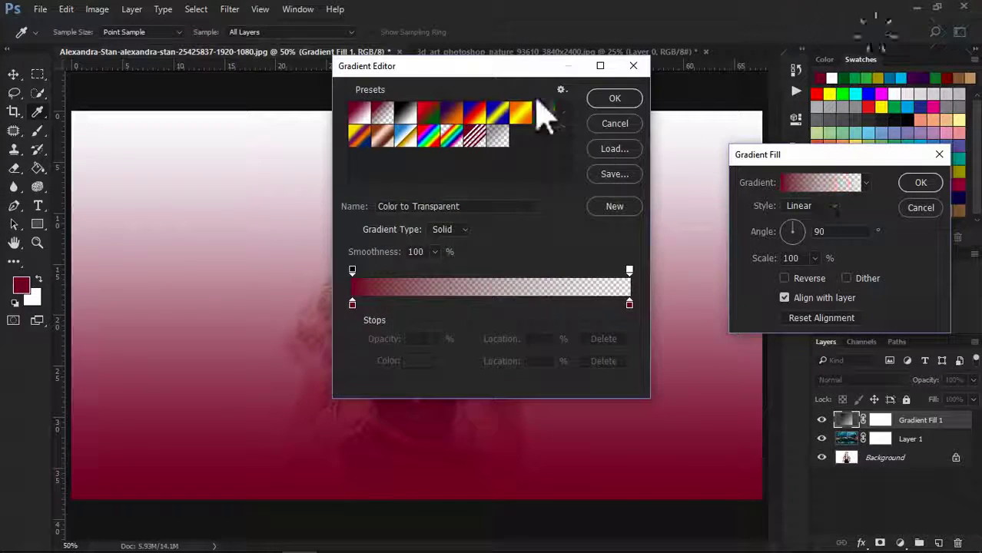
left_click_drag(547, 67, 836, 155)
left_click(806, 202)
left_click(834, 201)
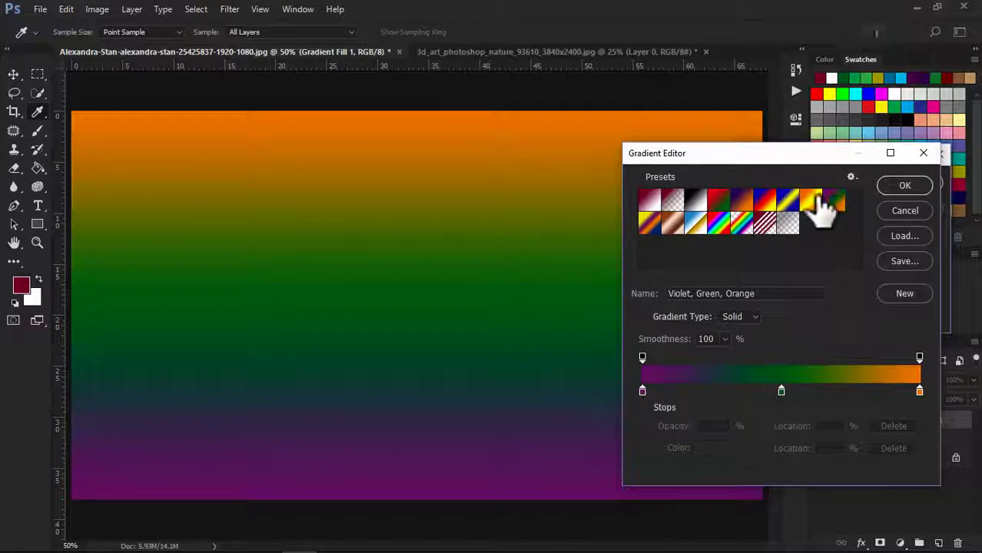
left_click(739, 202)
left_click(716, 223)
left_click(834, 201)
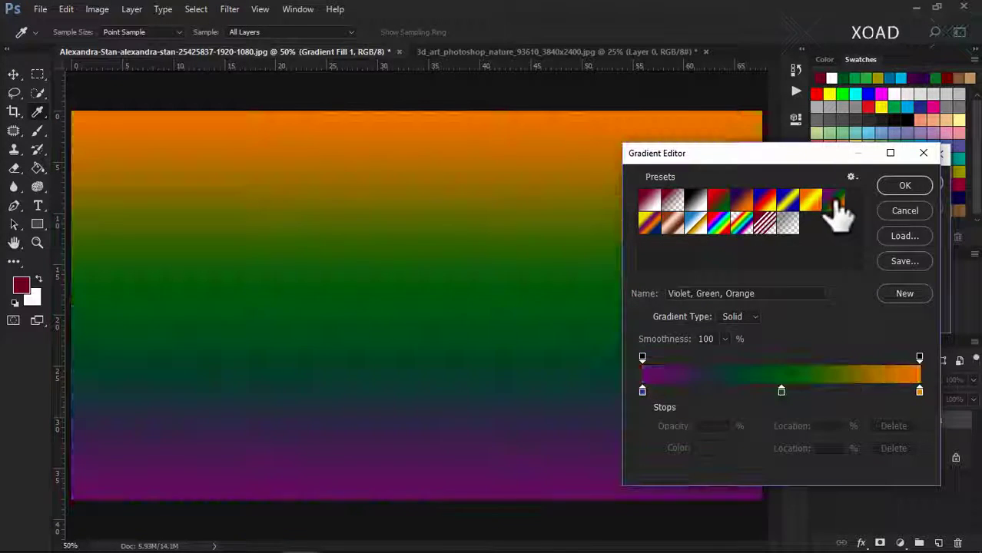
left_click(810, 202)
left_click(787, 223)
left_click(833, 201)
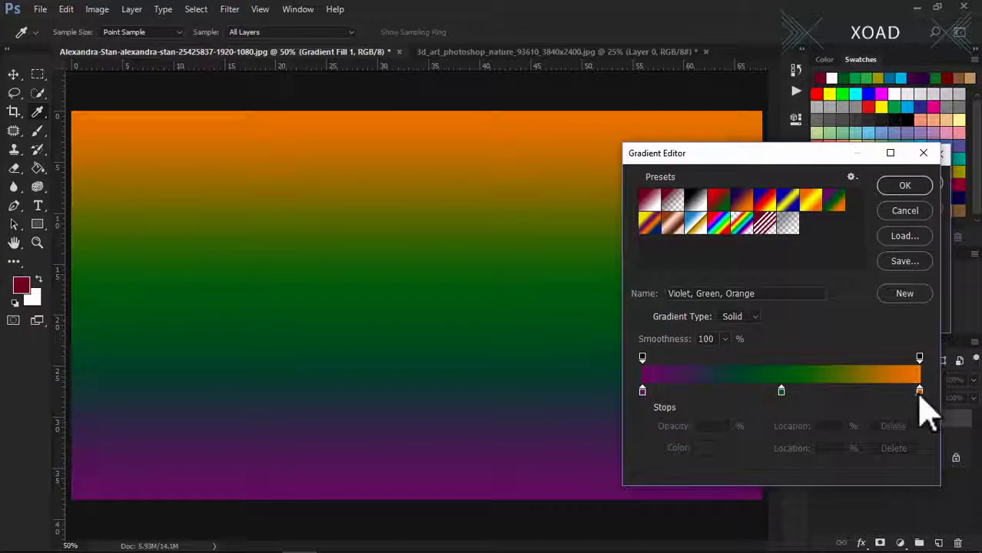
Change the gradient's right-hand orange stop to cyan.
left_click(920, 391)
left_click(701, 449)
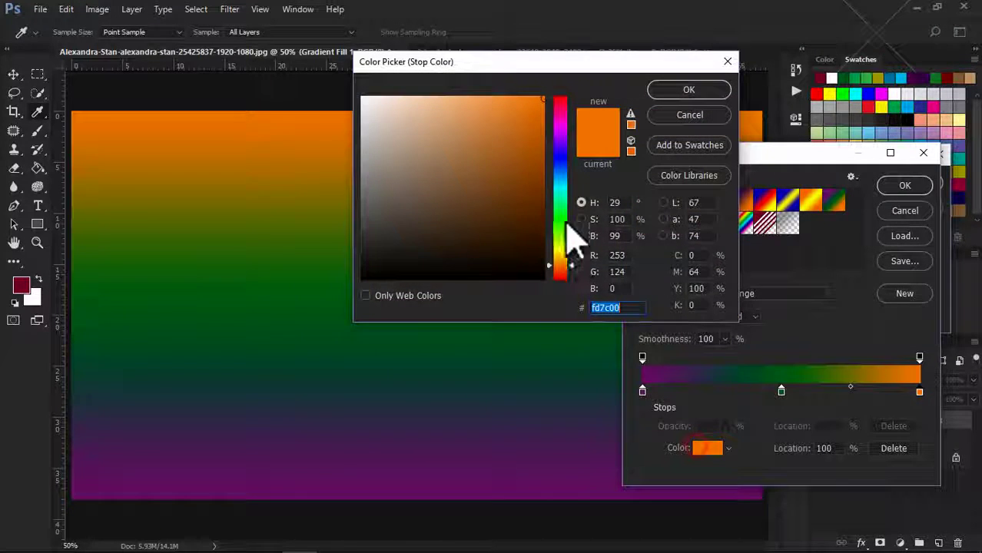
left_click(561, 187)
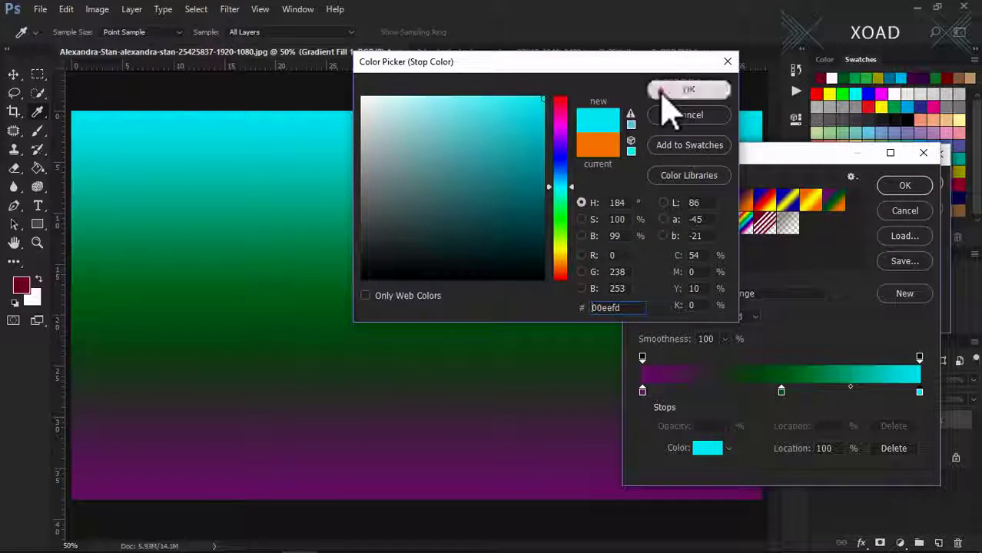
left_click(688, 90)
Set the left stop to dark navy blue 09195e and apply the gradient fill.
left_click(781, 393)
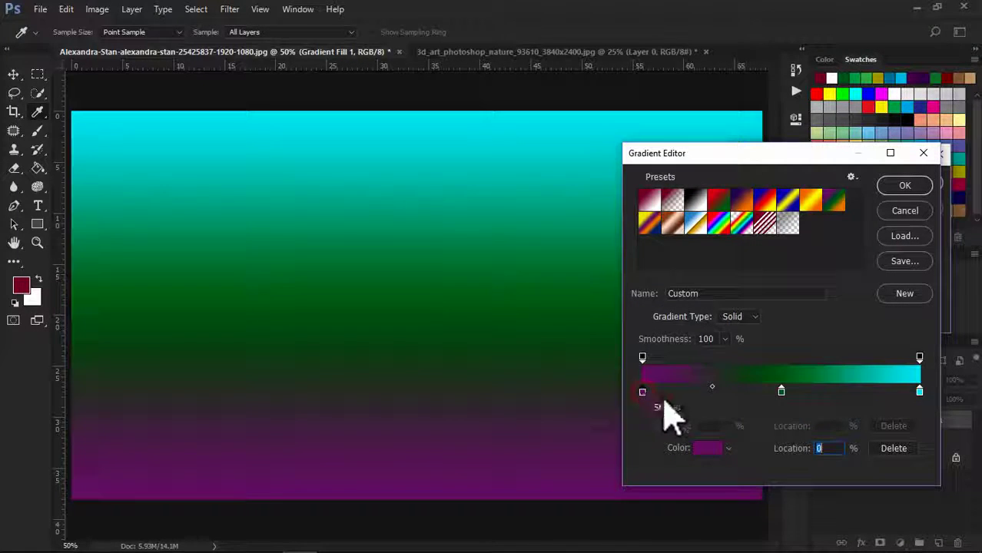
left_click(708, 448)
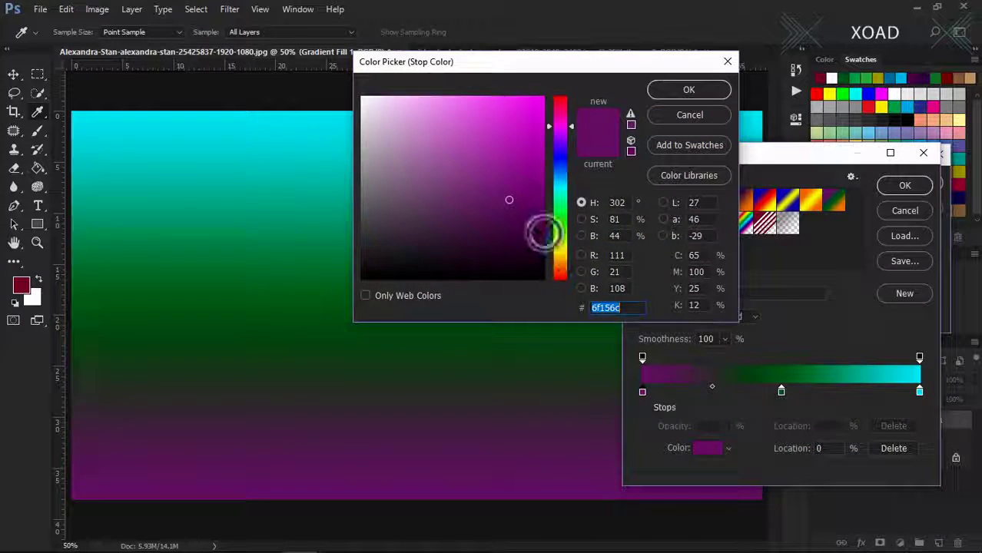
left_click(562, 165)
left_click(527, 211)
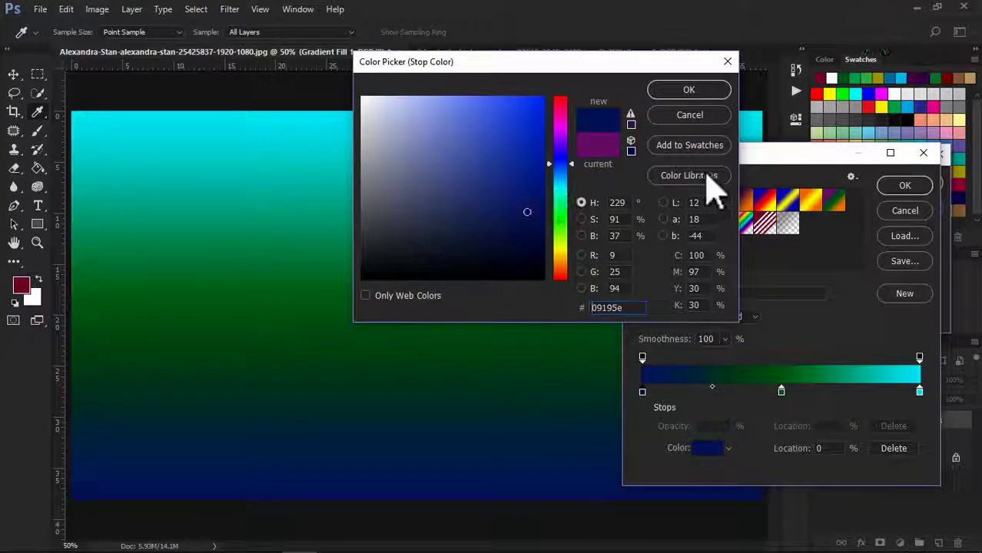
left_click(688, 89)
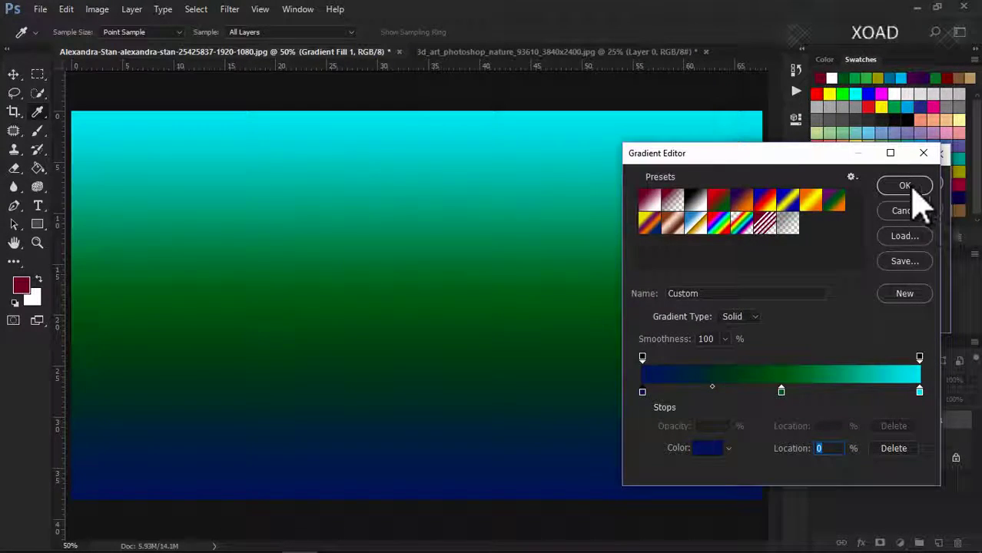
left_click(911, 191)
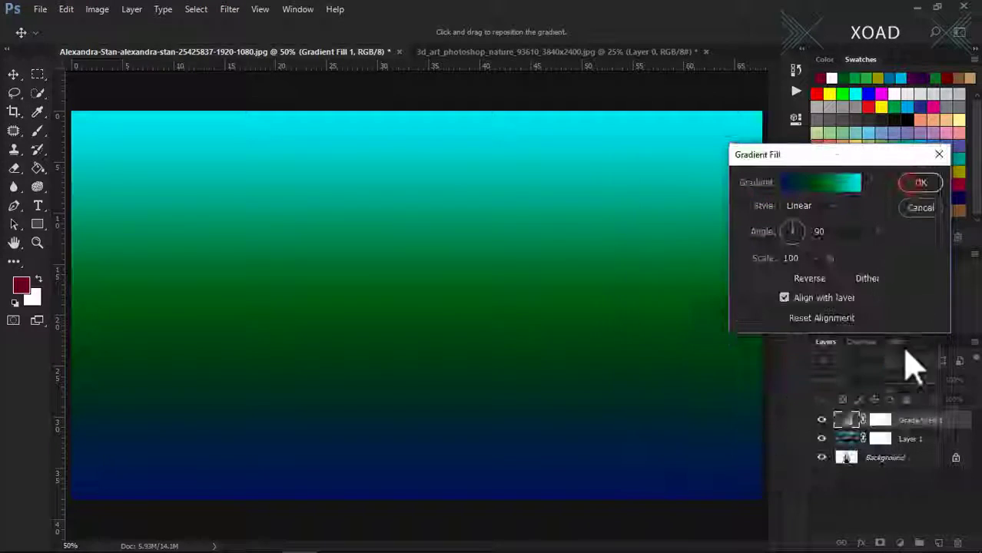
left_click(921, 185)
left_click_drag(858, 430, 868, 412)
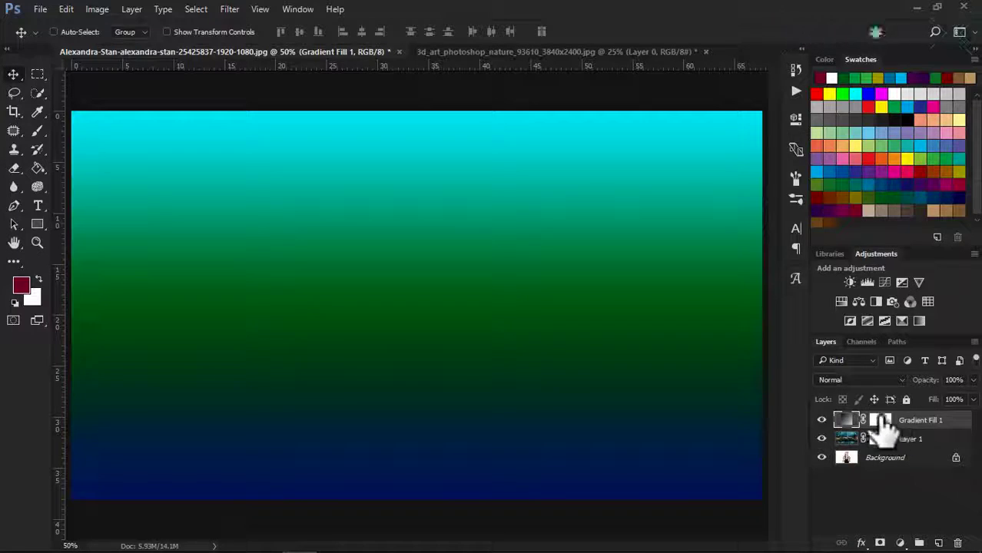
left_click(858, 381)
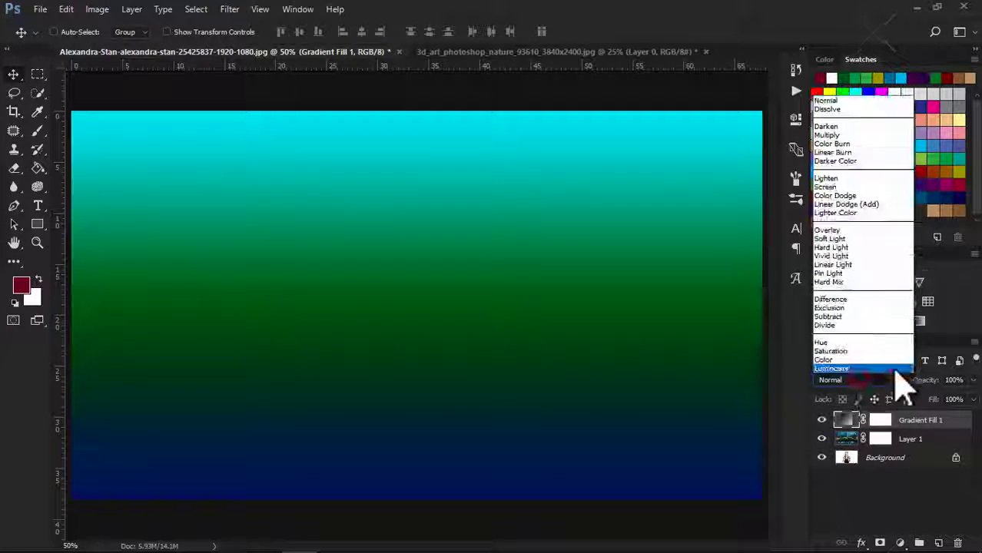
Set Gradient Fill 1 to Overlay blend mode at 50% opacity.
left_click(837, 231)
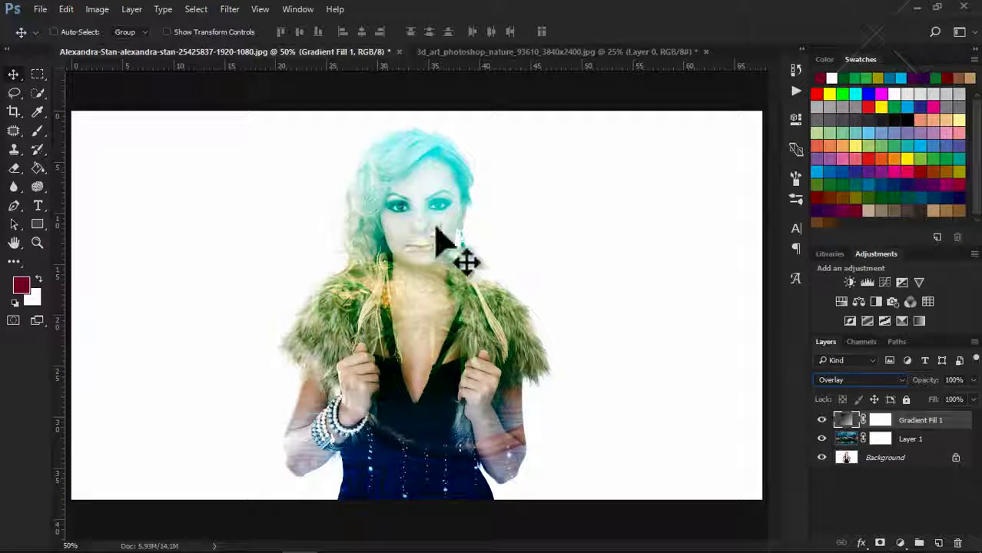
mouse_move(970, 400)
left_mouse_down()
mouse_move(919, 421)
mouse_move(931, 418)
left_mouse_up()
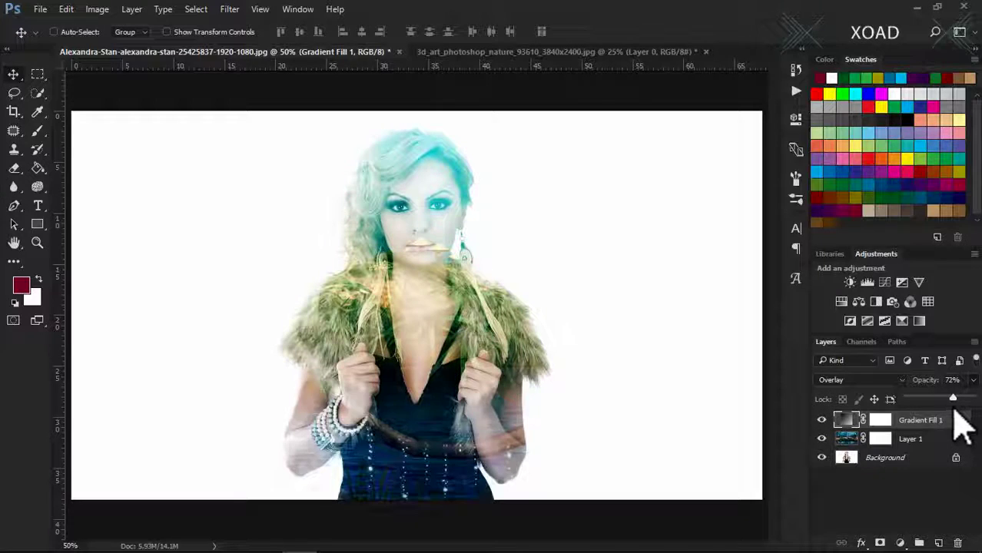
left_click_drag(953, 430, 944, 434)
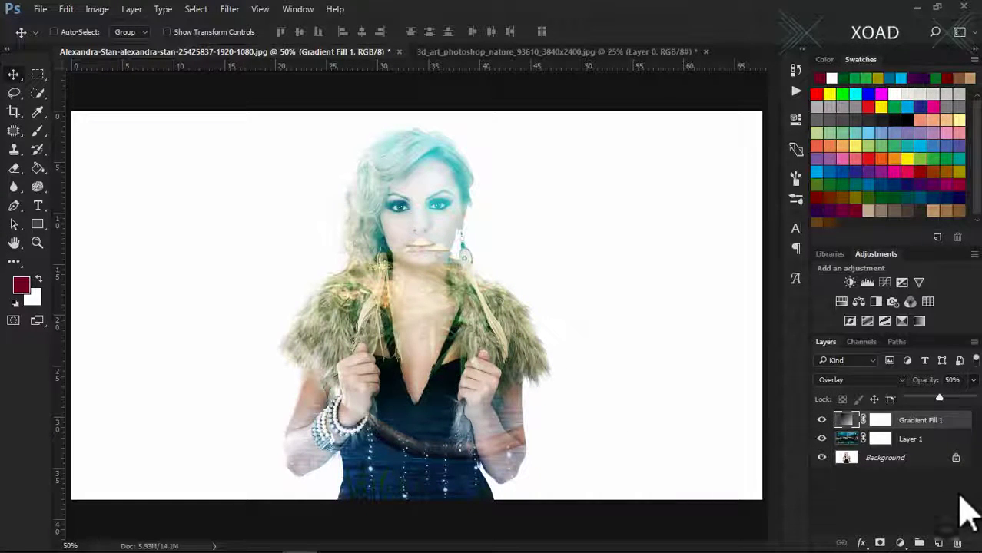
left_click(900, 439)
key("e")
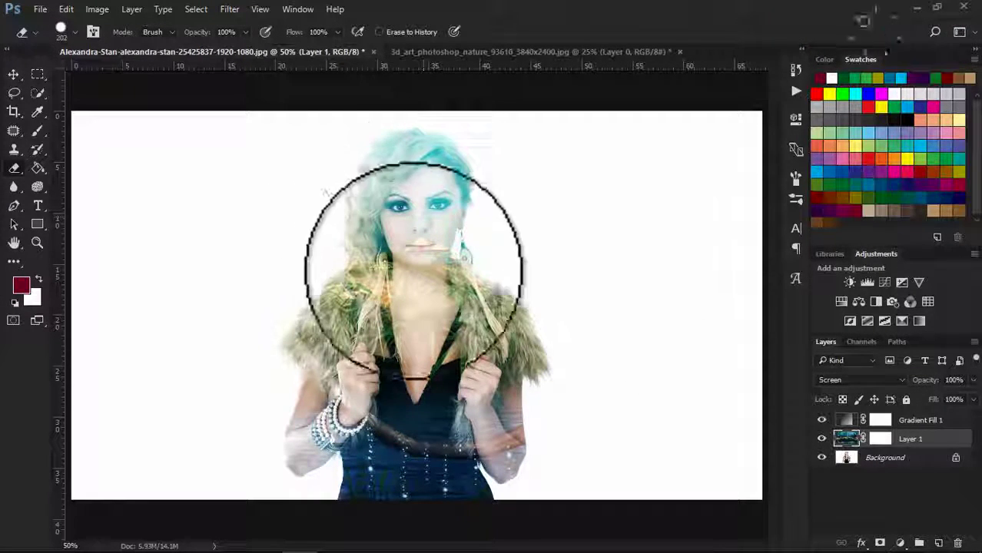
Erase the forest from the woman's face using a 111 px soft round eraser.
scroll(407, 265, "up", 2)
scroll(408, 280, "up", 2)
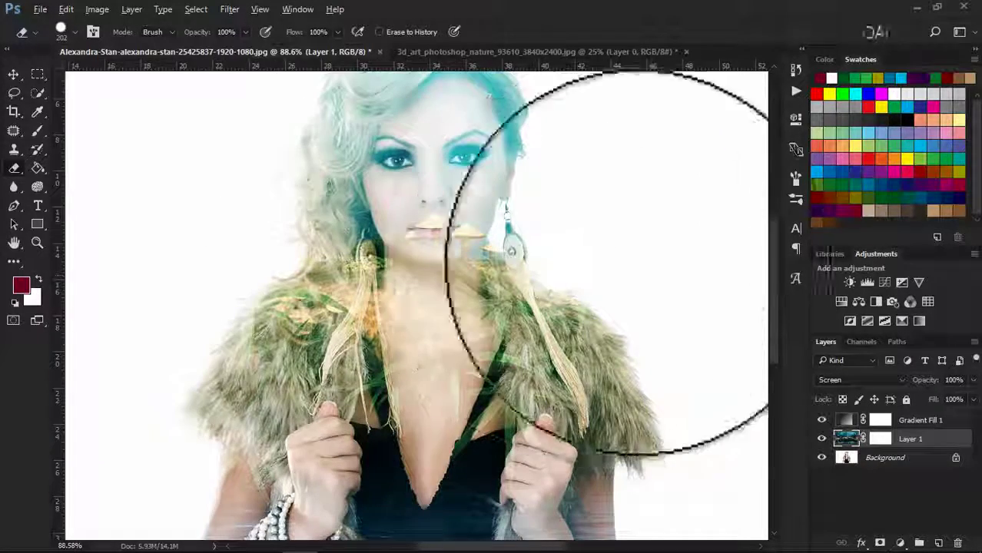
right_click(434, 192)
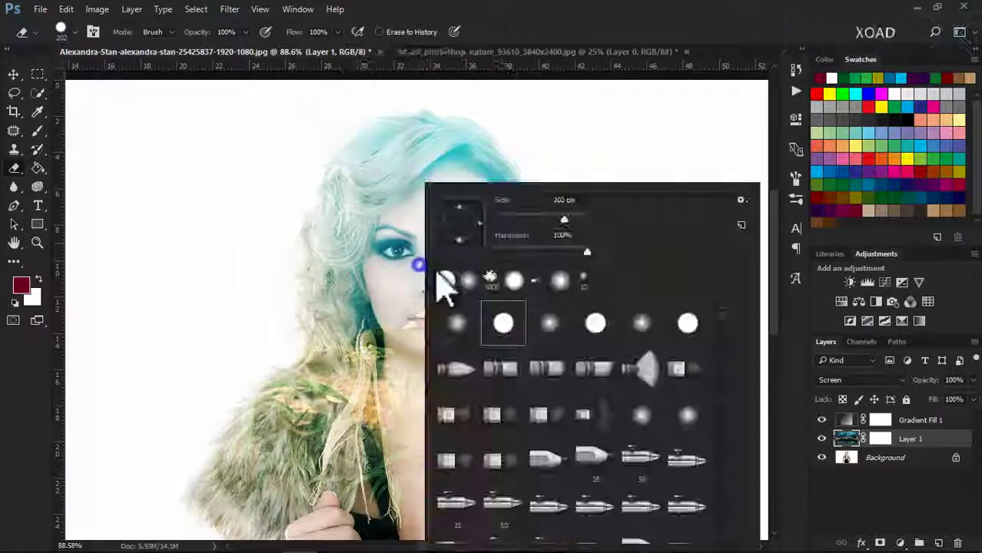
left_click(458, 322)
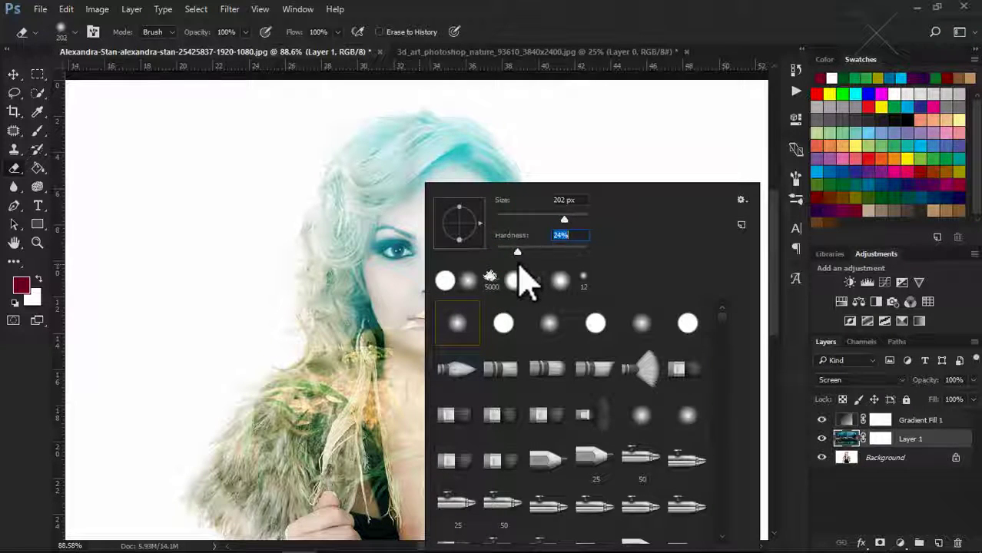
left_click_drag(558, 222, 536, 219)
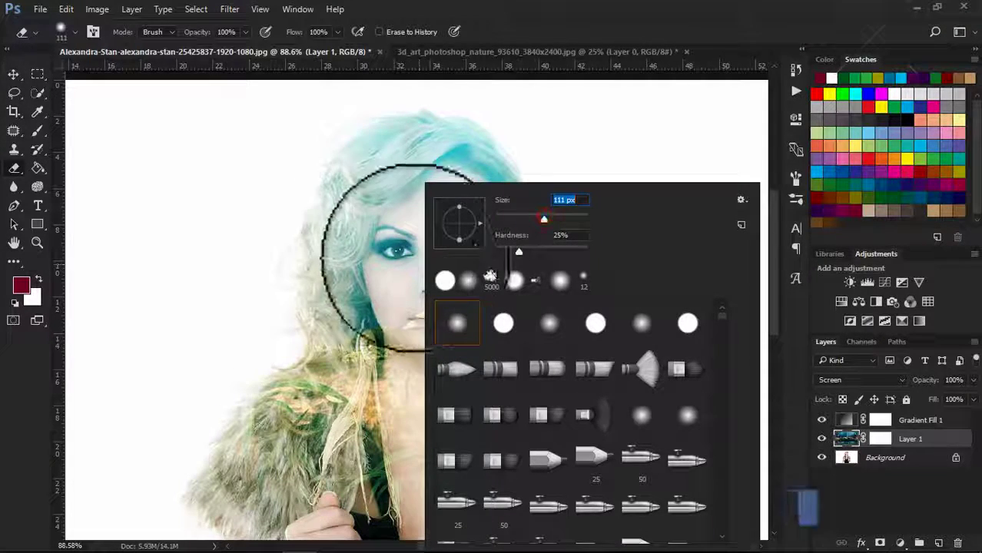
key("Return")
mouse_move(357, 232)
left_mouse_down()
mouse_move(447, 291)
mouse_move(408, 276)
mouse_move(447, 176)
mouse_move(468, 258)
mouse_move(421, 355)
mouse_move(456, 219)
mouse_move(427, 345)
left_mouse_up()
Erase the forest from her chest, neck and chin with a 58 px eraser.
scroll(427, 346, "down", 2)
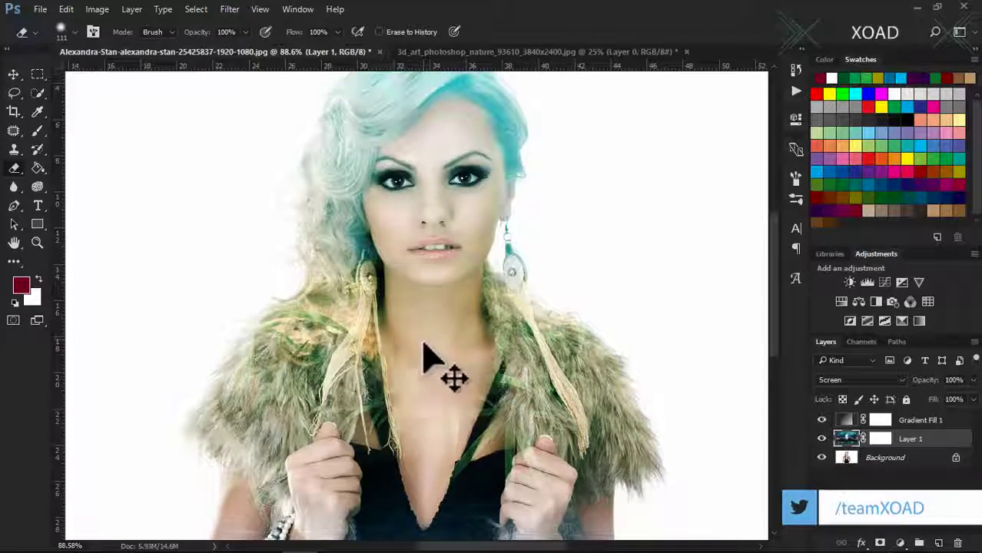
scroll(460, 307, "down", 3)
right_click(439, 186)
left_click_drag(550, 230, 537, 230)
key("Return")
mouse_move(439, 339)
left_mouse_down()
mouse_move(437, 186)
mouse_move(467, 208)
mouse_move(467, 237)
mouse_move(405, 193)
left_mouse_up()
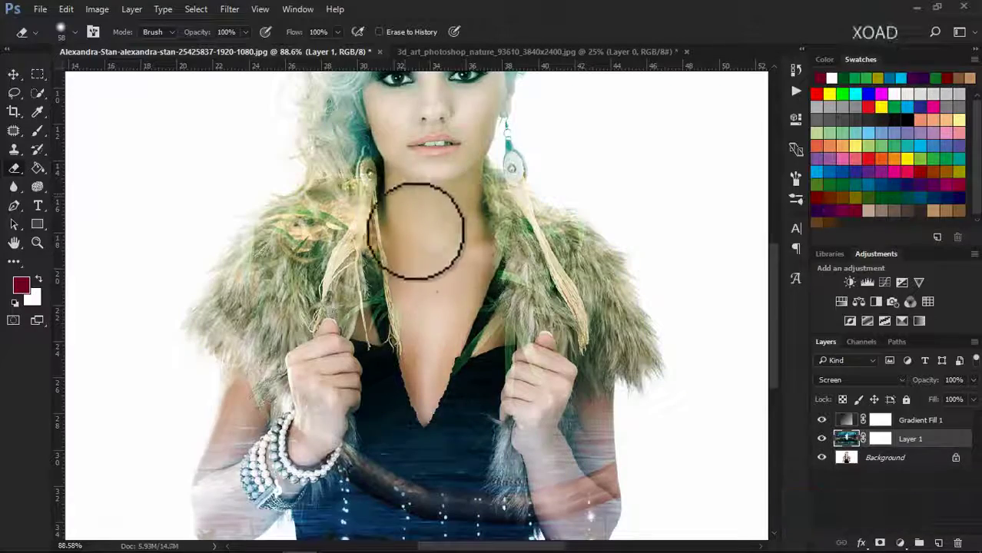
Erase the forest from her forearms and hands, using 26 px and 72 px eraser sizes.
scroll(416, 215, "down", 2)
scroll(277, 354, "up", 1)
mouse_move(245, 358)
left_mouse_down()
mouse_move(226, 390)
mouse_move(210, 462)
mouse_move(311, 350)
mouse_move(285, 350)
mouse_move(317, 394)
left_mouse_up()
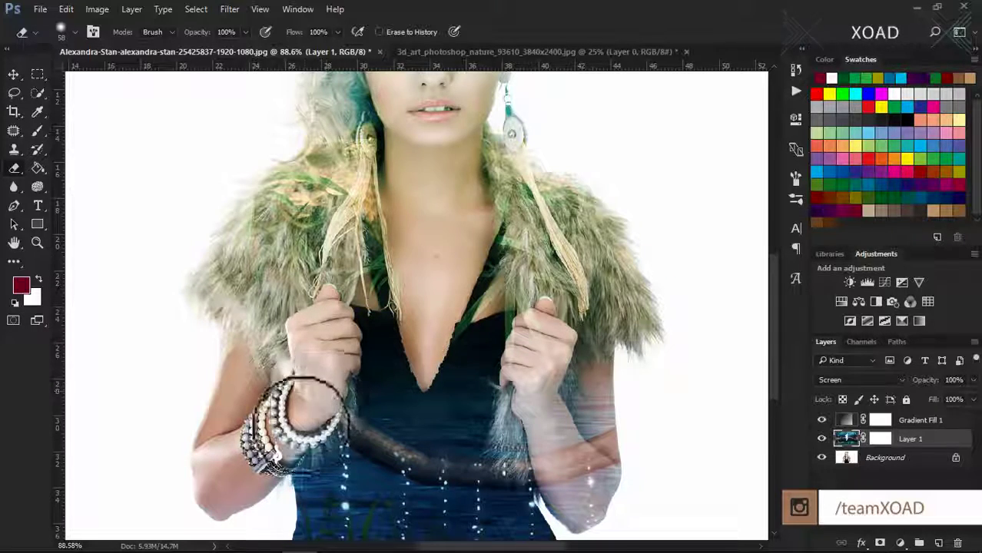
right_click(333, 186)
key("Return")
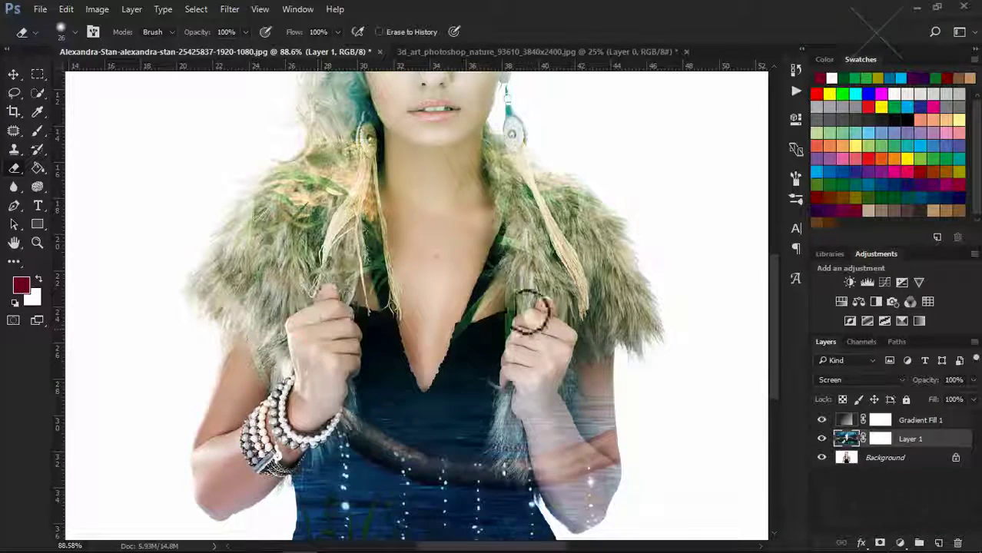
right_click(530, 319)
left_click_drag(623, 219, 636, 219)
key("Return")
left_click_drag(526, 350, 607, 488)
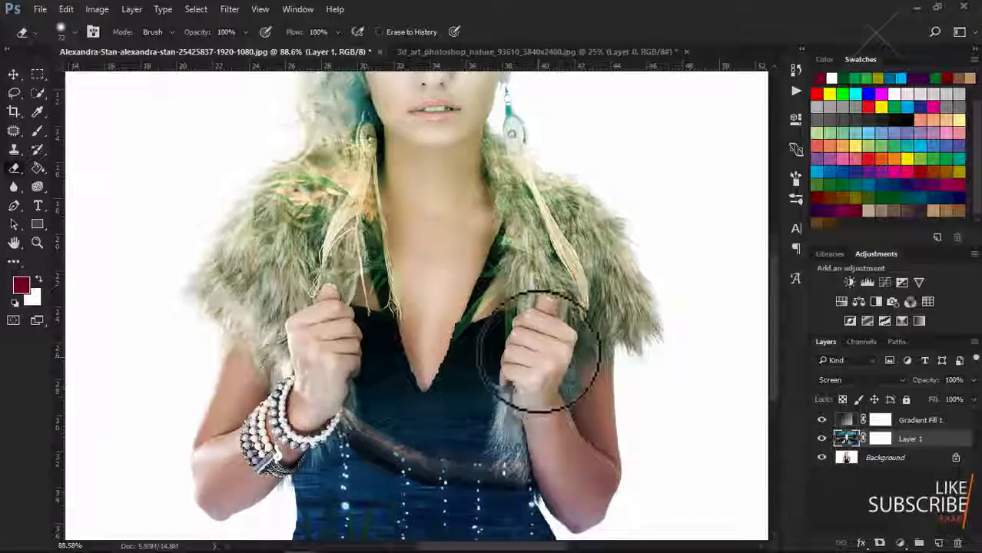
scroll(537, 346, "down", 3)
scroll(535, 350, "down", 3)
scroll(534, 344, "up", 1)
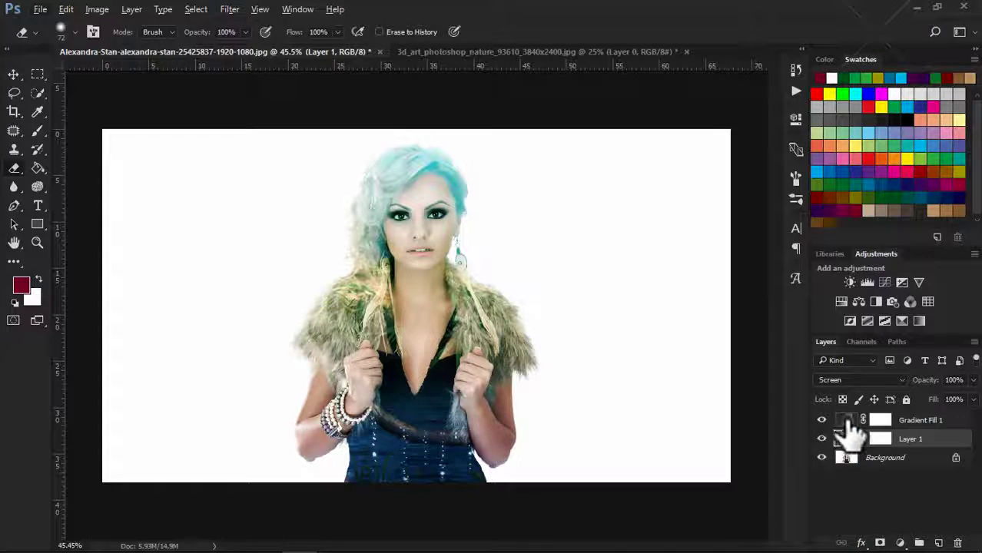
left_click(847, 419)
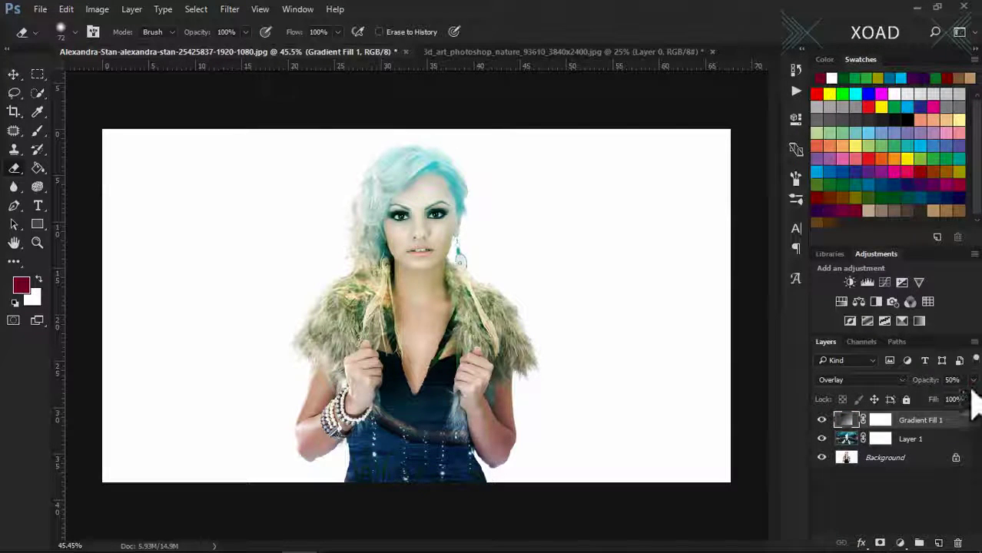
mouse_move(950, 399)
left_mouse_down()
mouse_move(971, 399)
mouse_move(906, 400)
mouse_move(908, 441)
left_mouse_up()
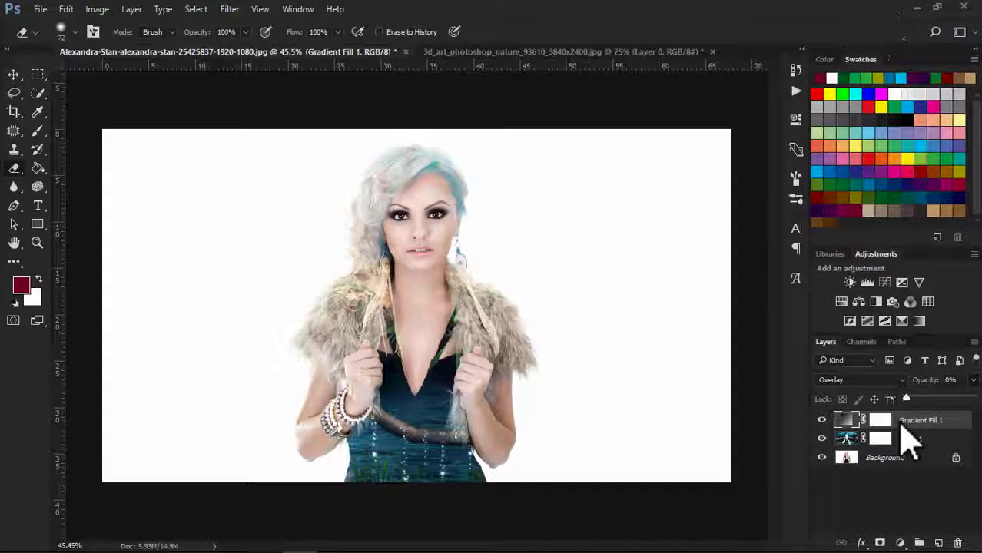
mouse_move(924, 442)
left_mouse_down()
mouse_move(941, 440)
mouse_move(911, 435)
left_mouse_up()
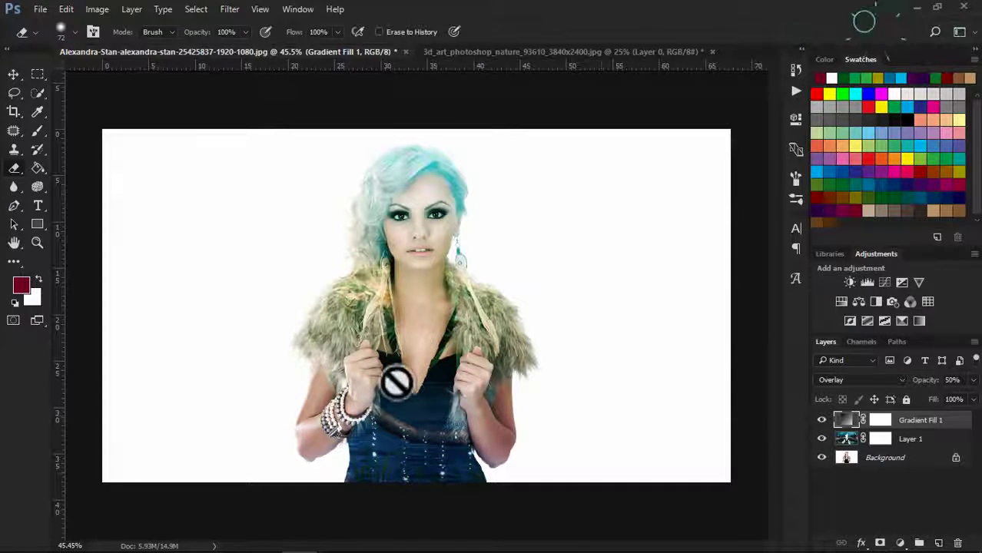